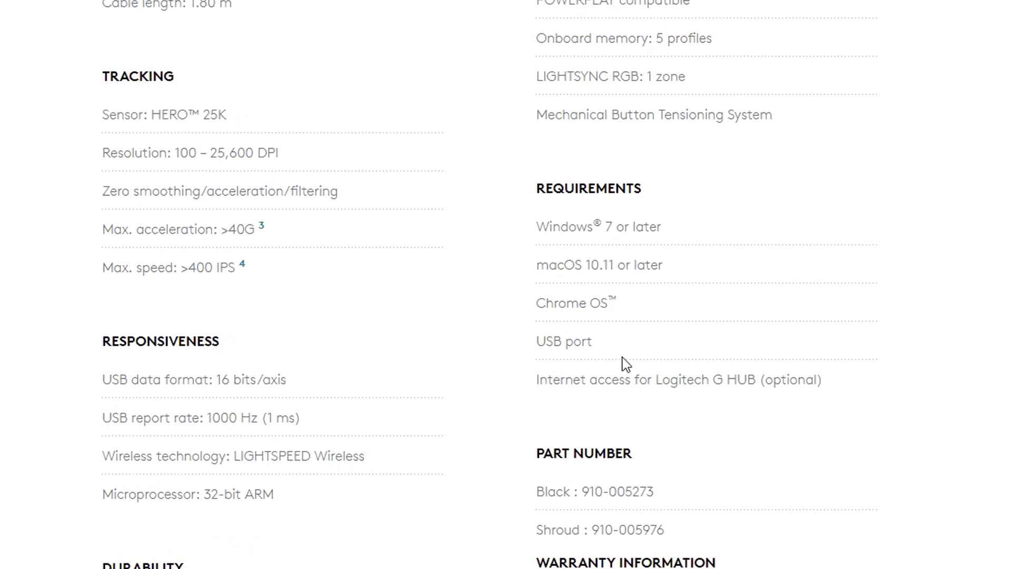
Highlight the USB port requirement text in the footage, then clear the selection.
drag(535, 343, 595, 355)
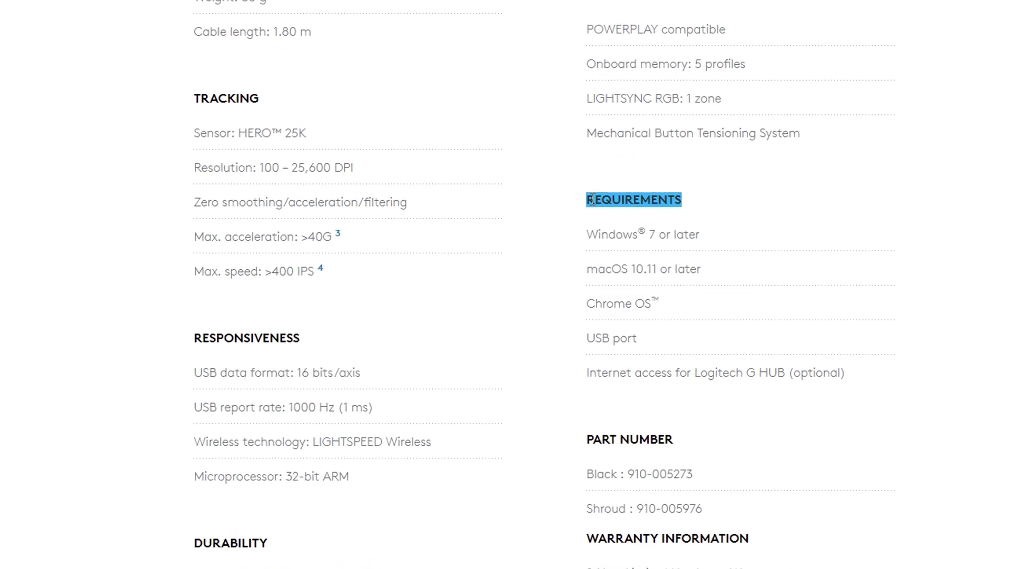
drag(519, 348, 454, 348)
click(490, 367)
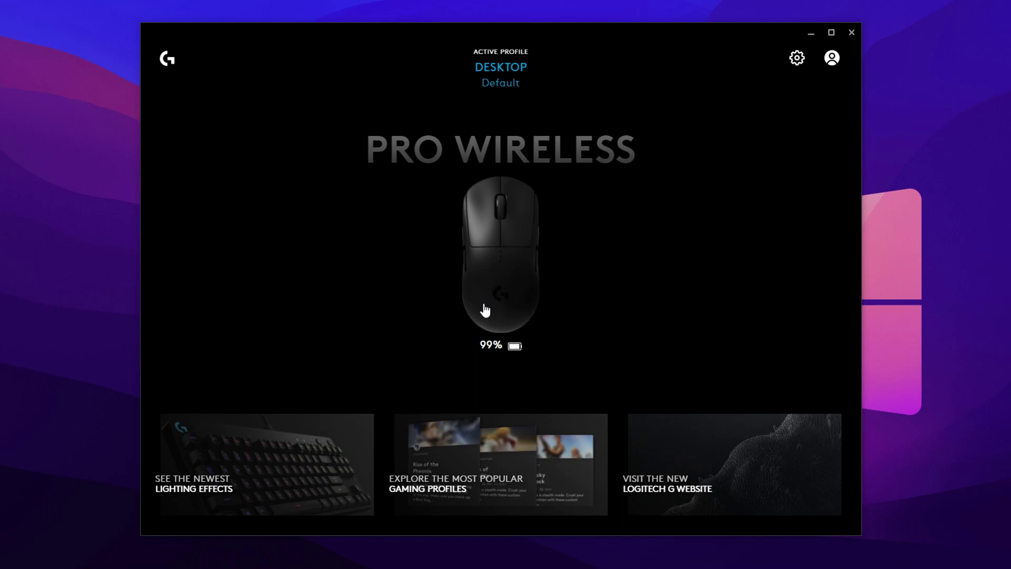
Open the PRO WIRELESS mouse's configuration pages from the G HUB home screen.
click(507, 318)
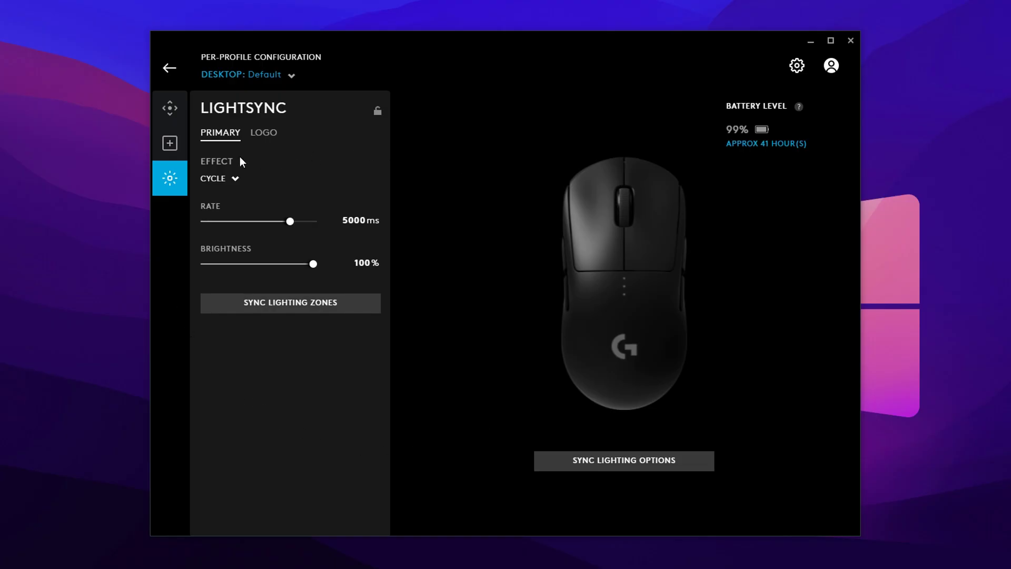
Set the LIGHTSYNC Effect to OFF on both the PRIMARY and LOGO zones.
click(231, 180)
click(218, 183)
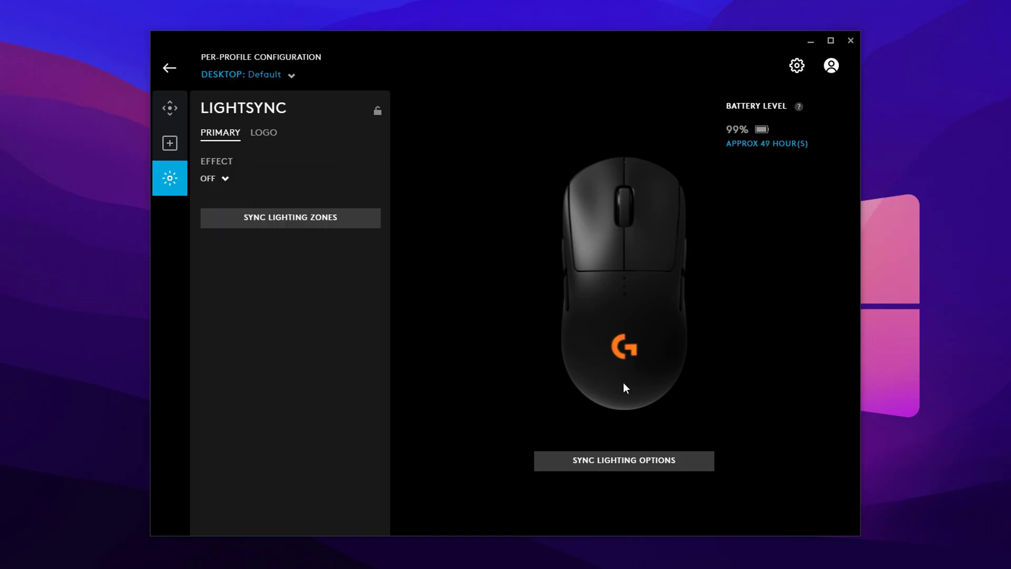
click(260, 136)
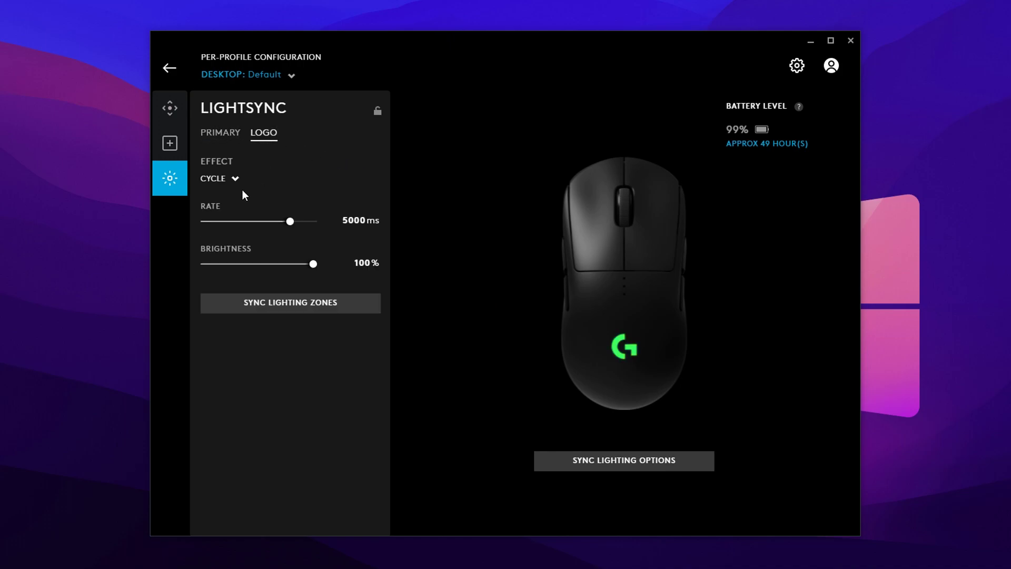
click(242, 191)
click(219, 182)
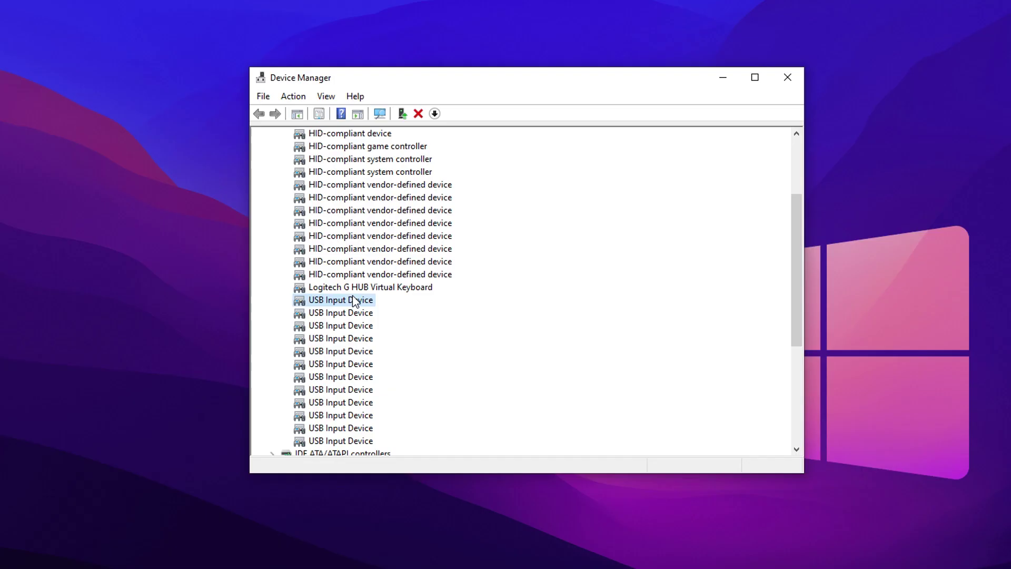
Bring up a USB Input Device's Properties on its Power Management tab.
scroll(328, 300, down, 2)
scroll(327, 327, up, 1)
right_click(351, 315)
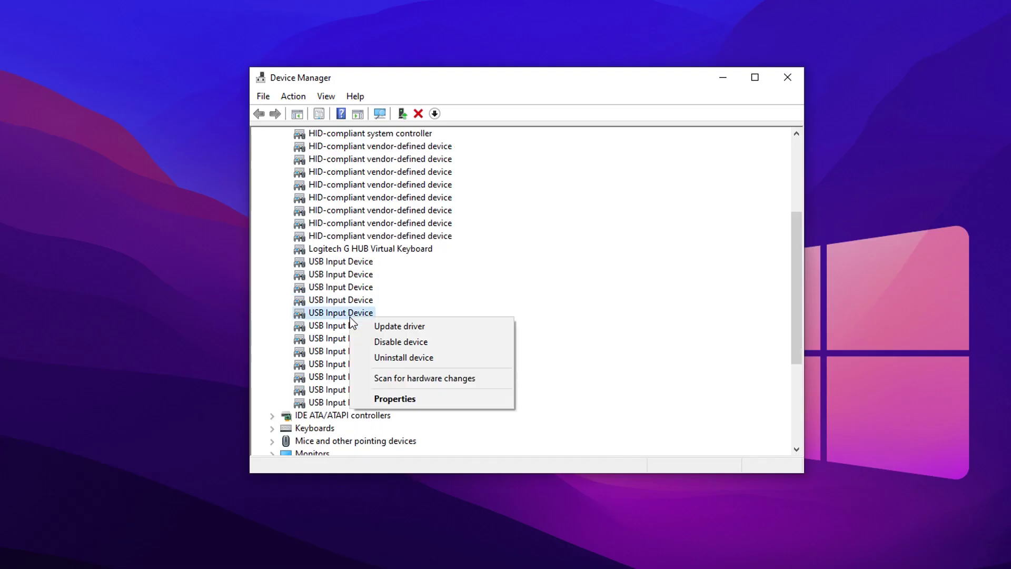
click(404, 399)
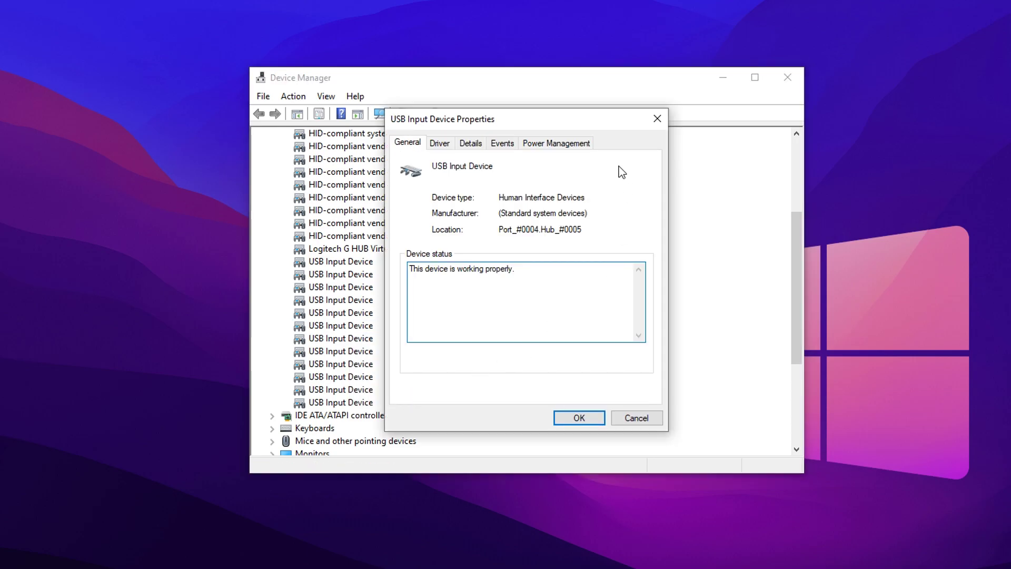
click(570, 146)
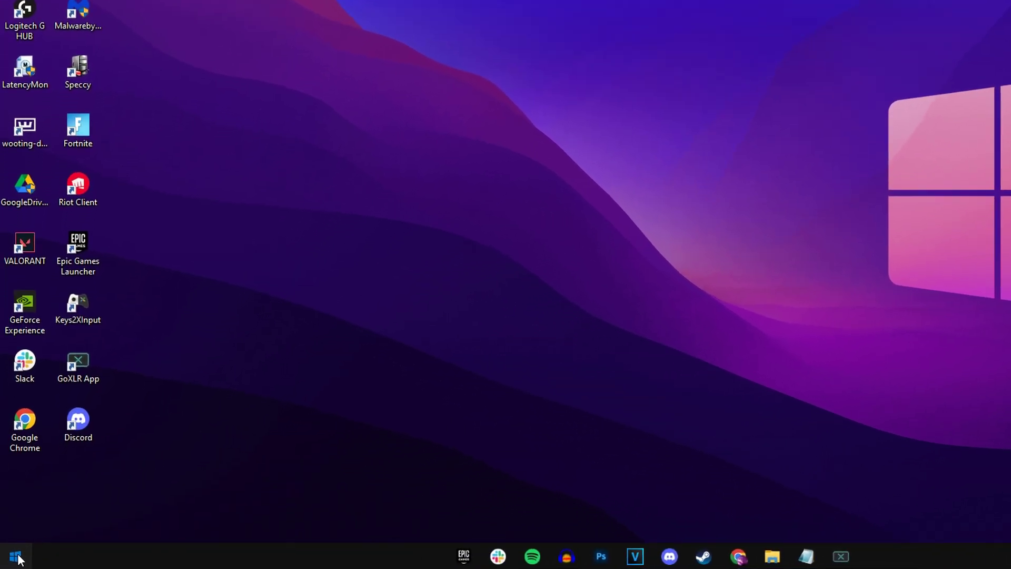
Launch Device Manager via a 'device' search and expand Human Interface Devices.
click(16, 556)
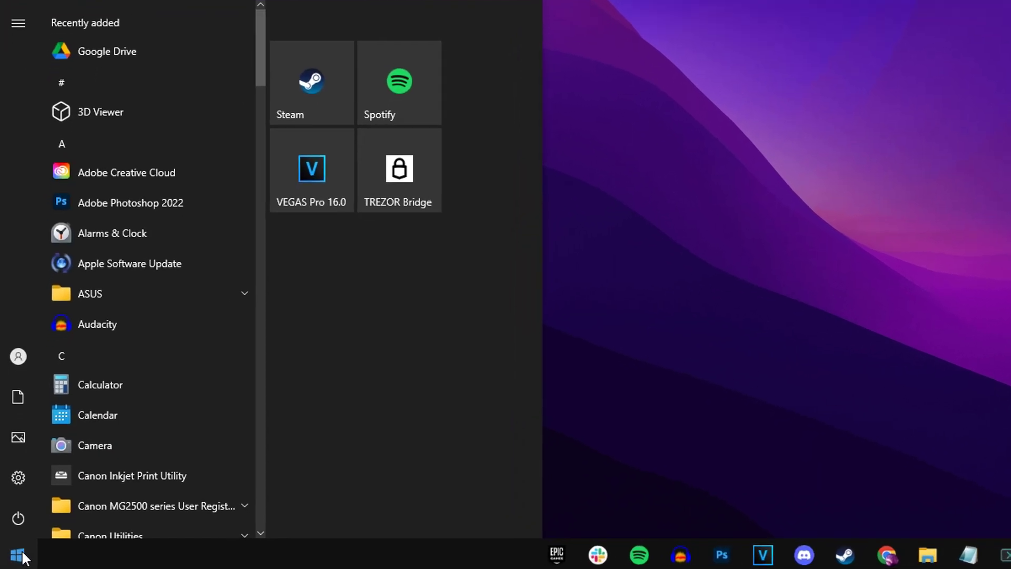
text(device)
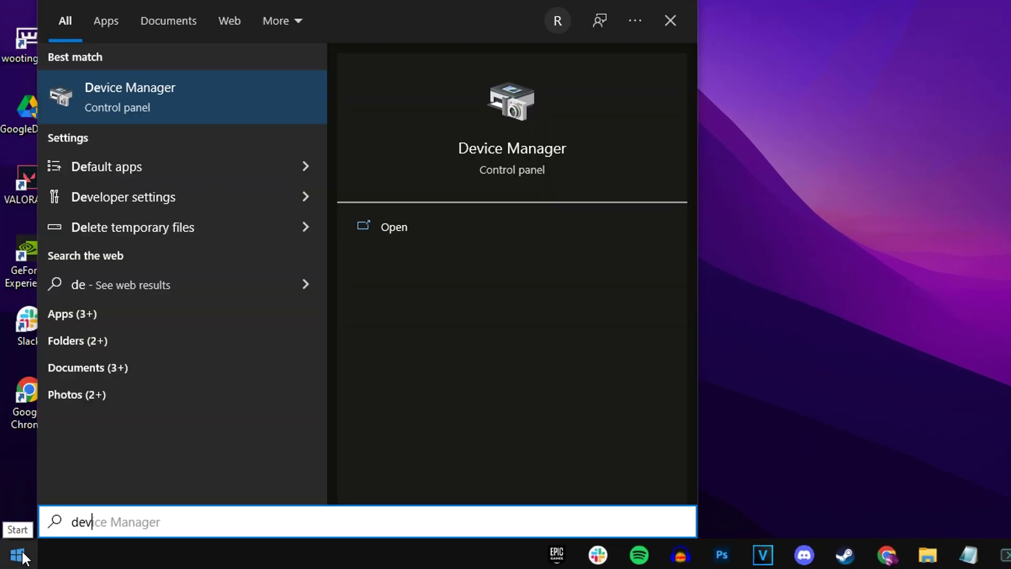
click(252, 100)
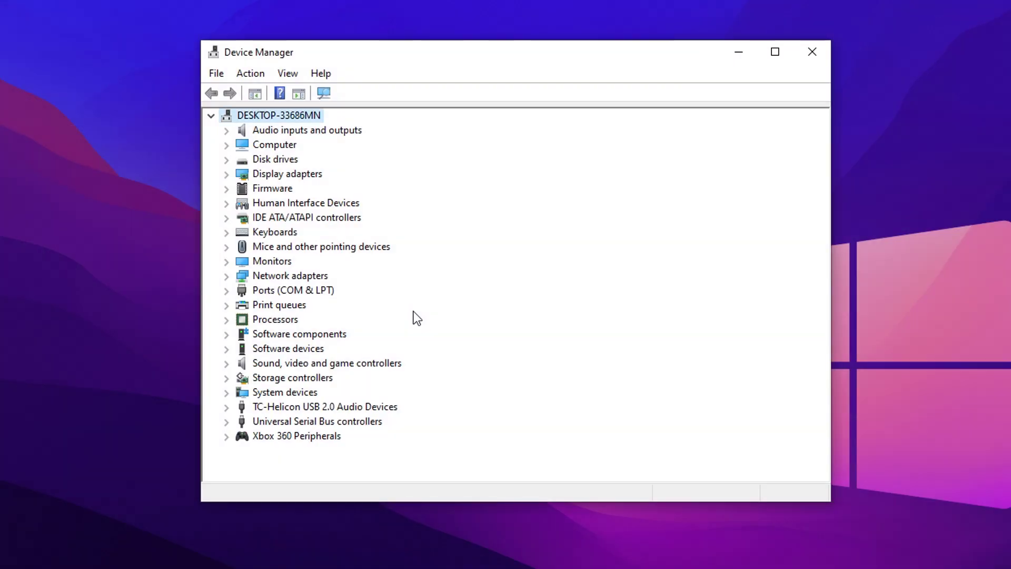
click(226, 204)
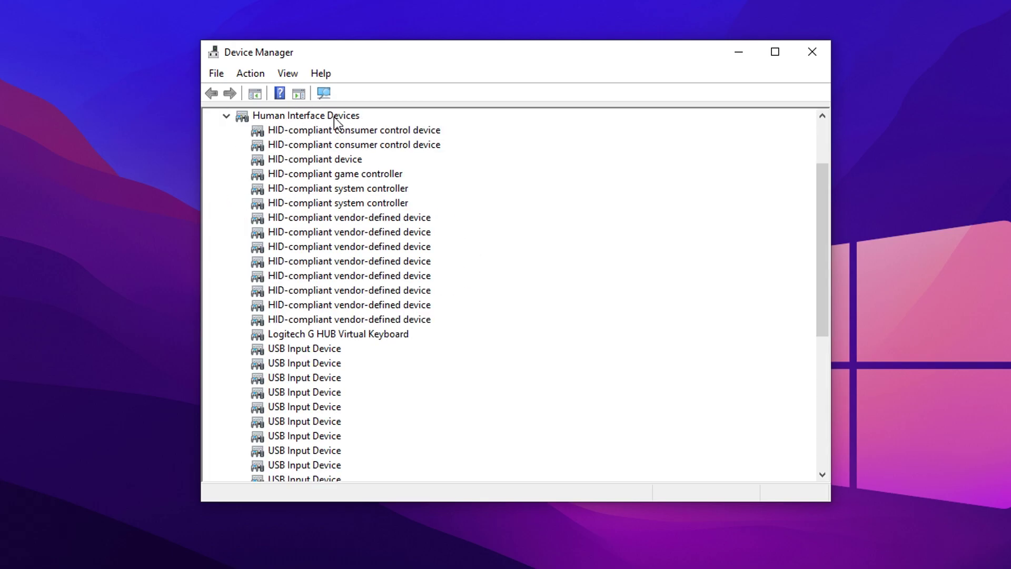
Uncheck 'Allow the computer to turn off this device' for the fifth USB Input Device.
scroll(383, 225, down, 3)
click(316, 218)
scroll(318, 264, down, 1)
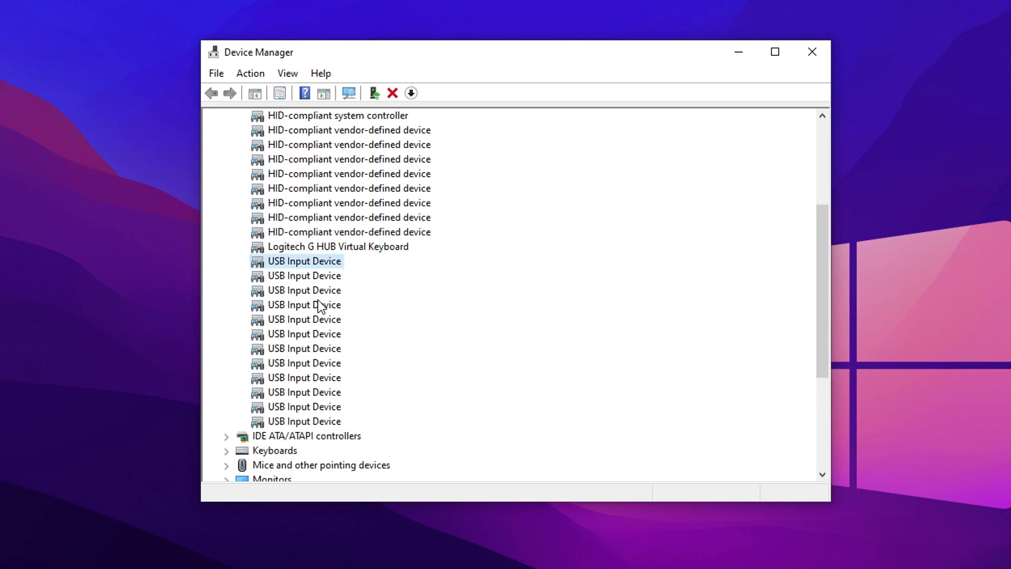
right_click(316, 323)
click(371, 417)
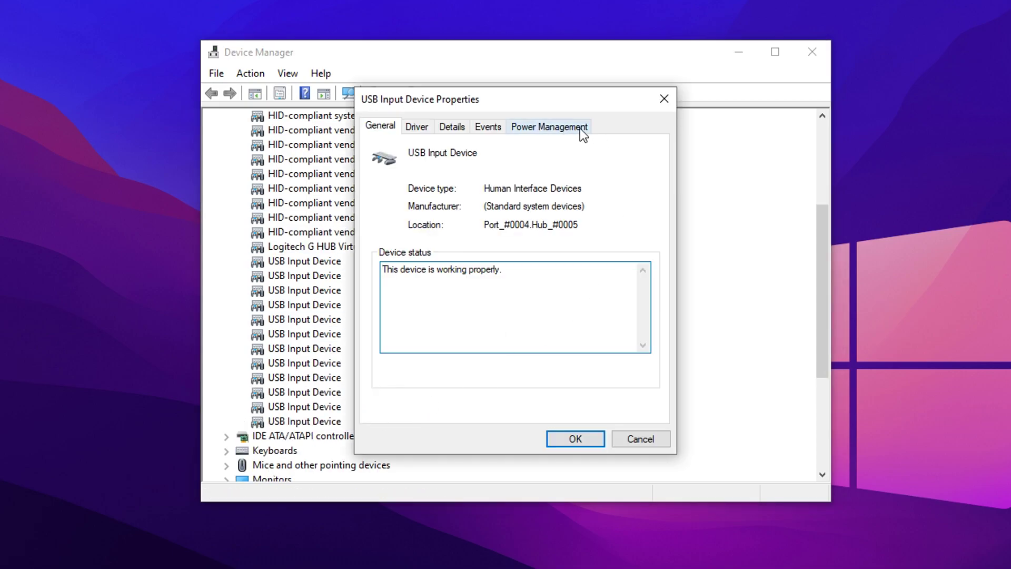
click(564, 132)
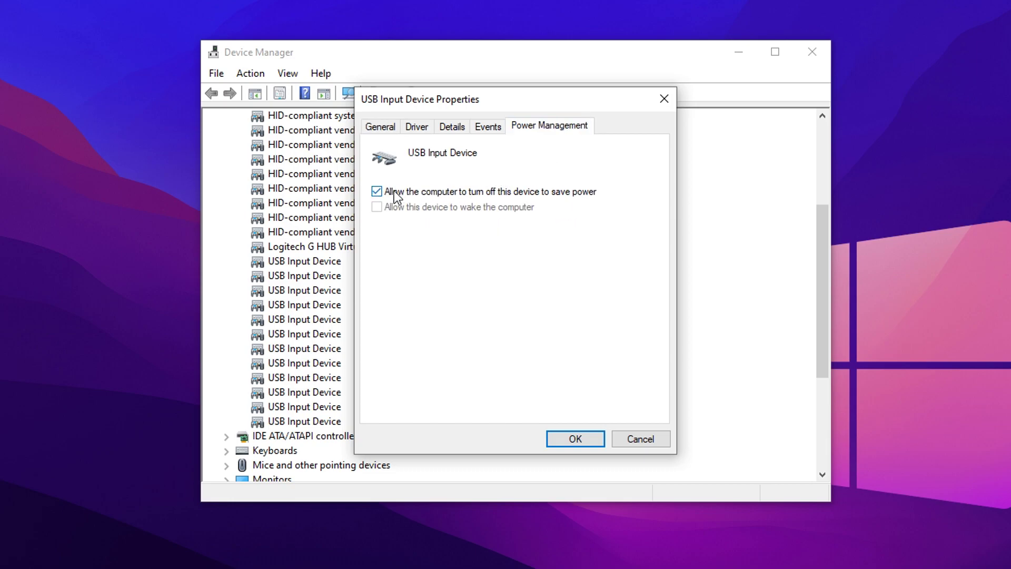
click(377, 191)
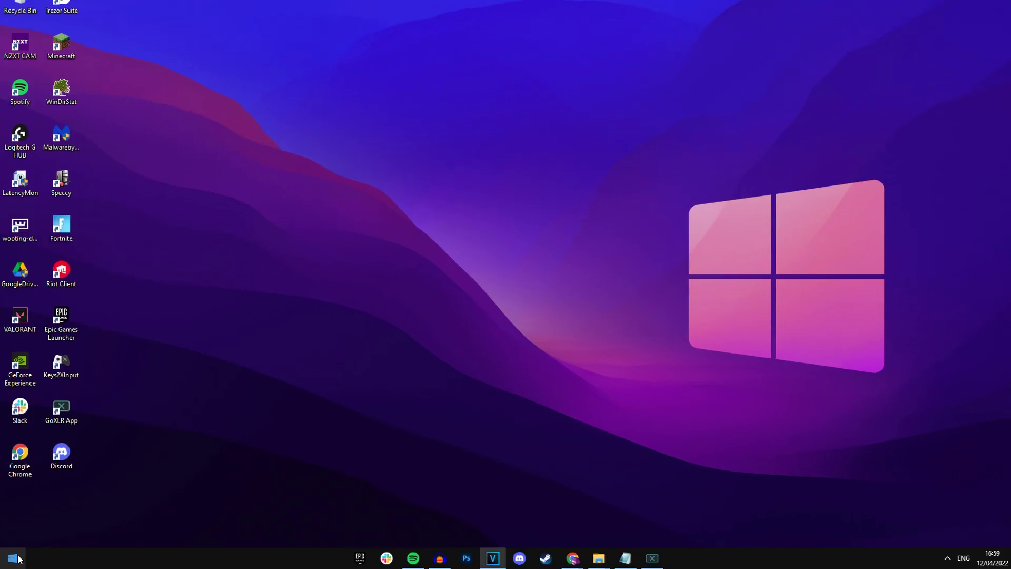
Search the Start menu for 'mouse set'.
key(super)
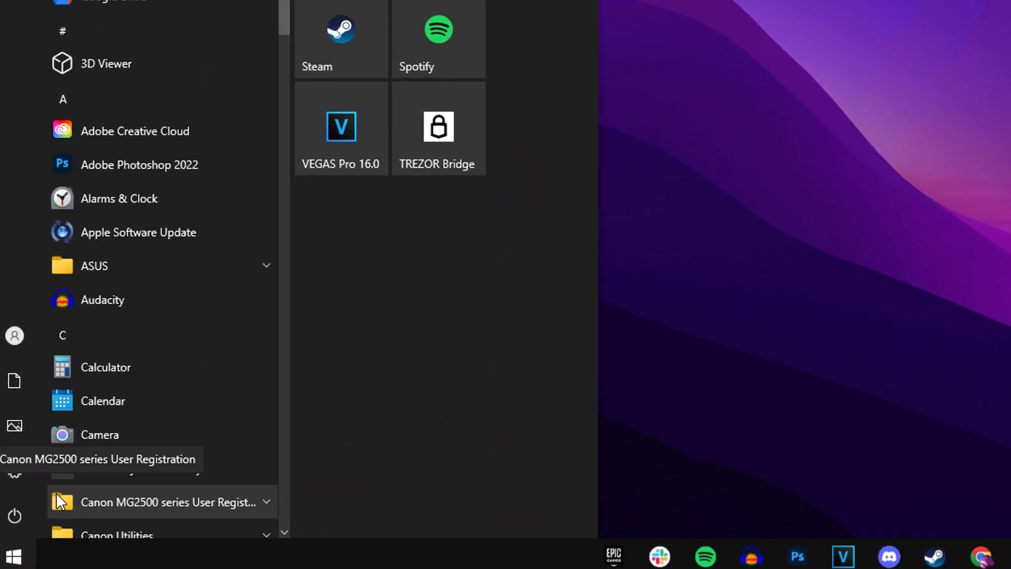
text(mouse set)
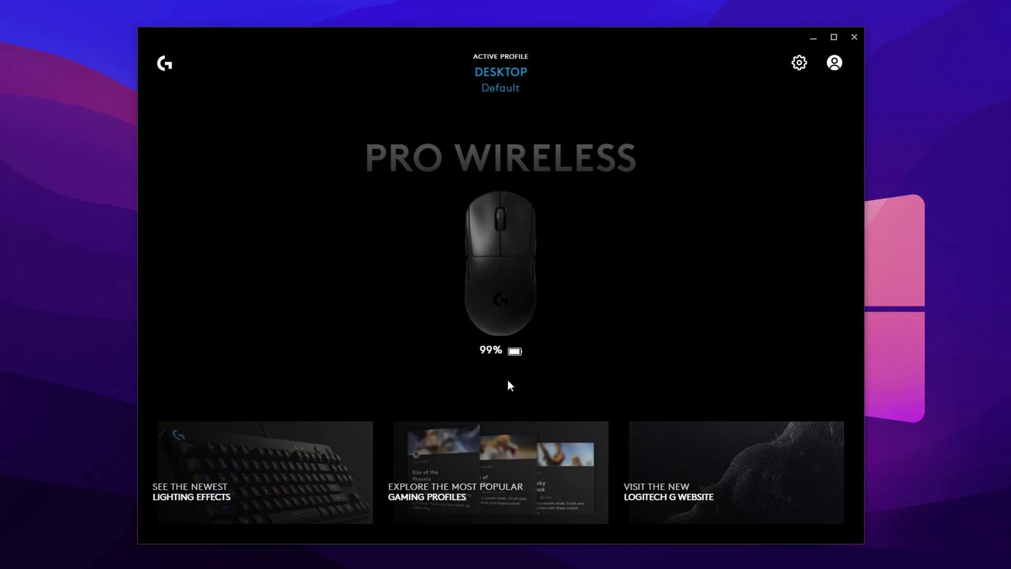
Raise the PRO WIRELESS sensitivity from 400 to 800 DPI on the Sensitivity (DPI) tab.
click(503, 298)
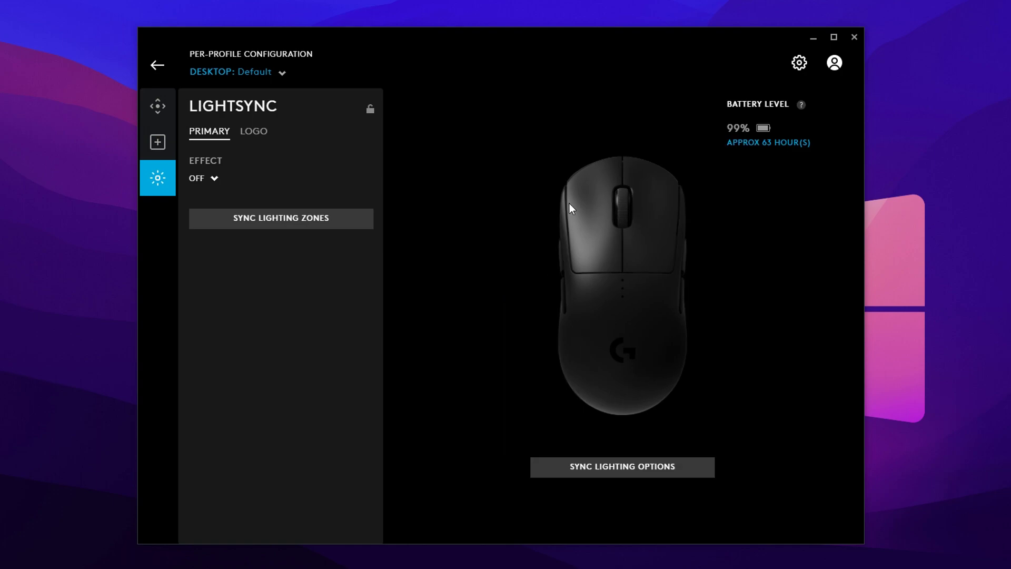
click(152, 108)
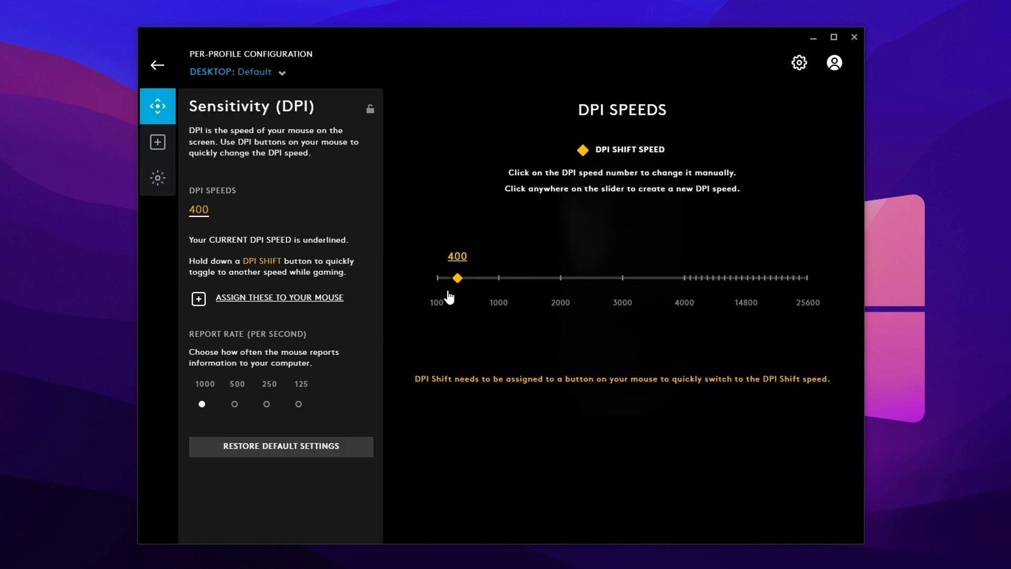
drag(459, 286, 485, 285)
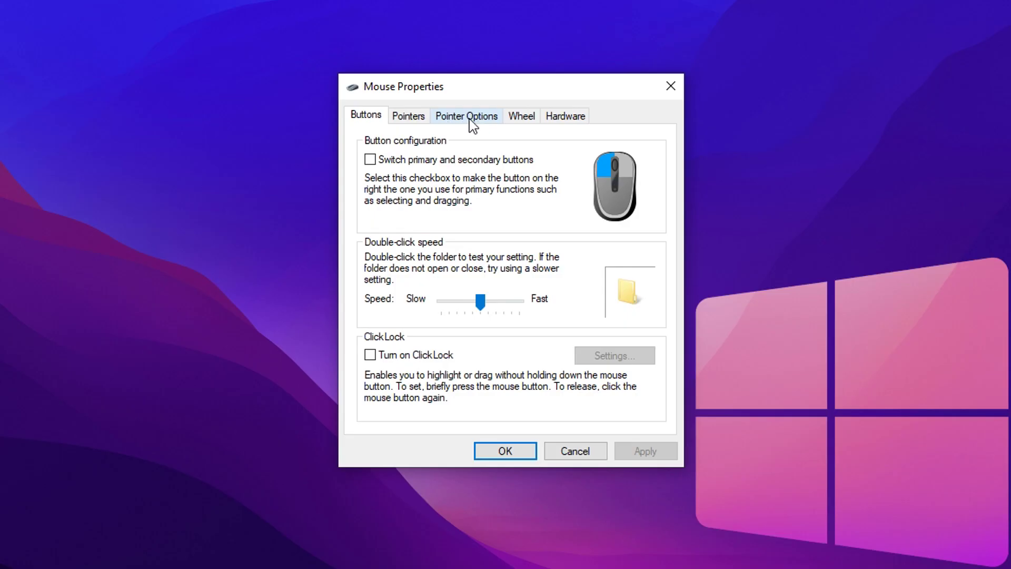
Reach Pointer Options via Mouse settings > Additional mouse options, keeping Enhance pointer precision off.
click(473, 115)
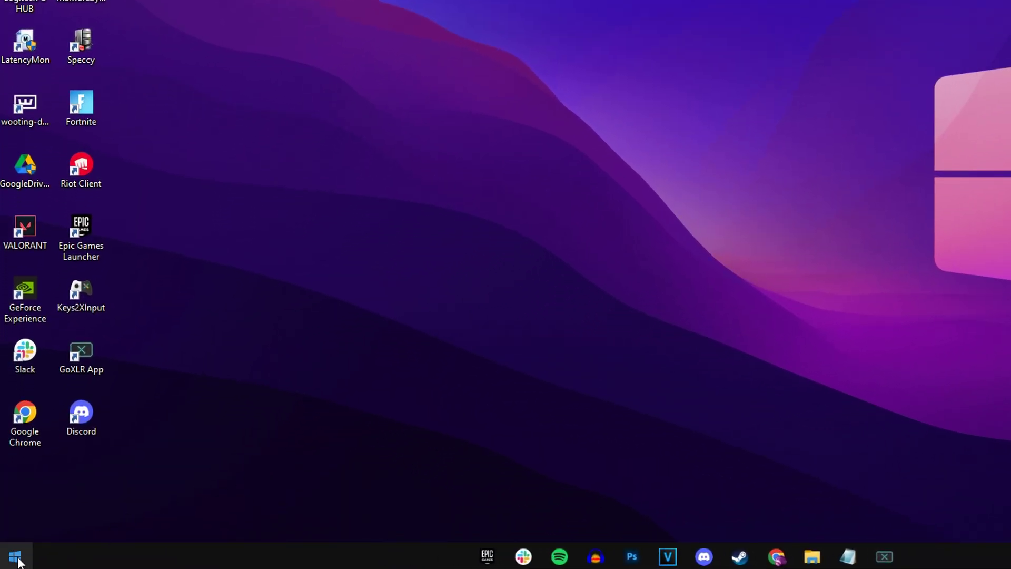
click(16, 557)
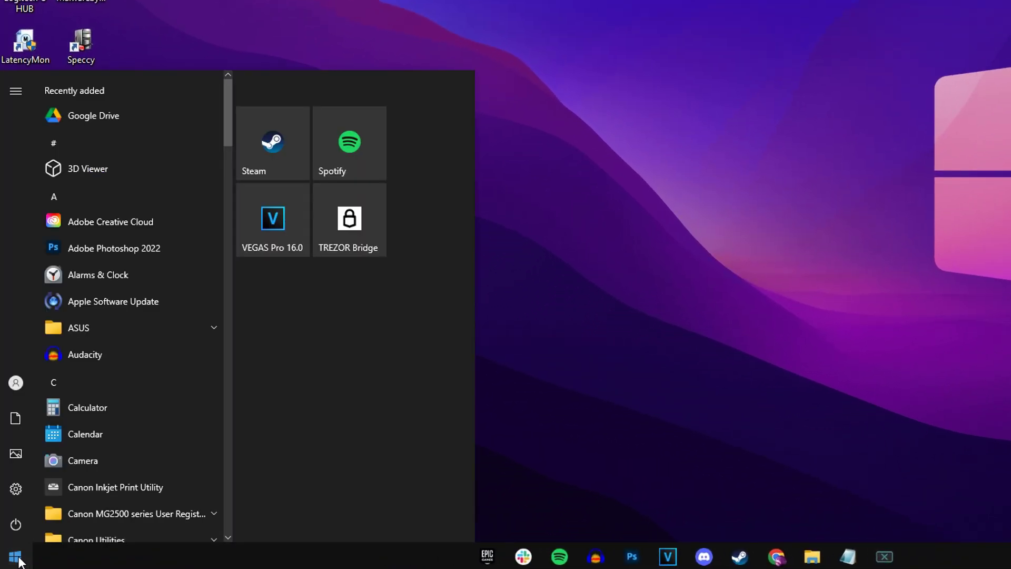
text(mouse)
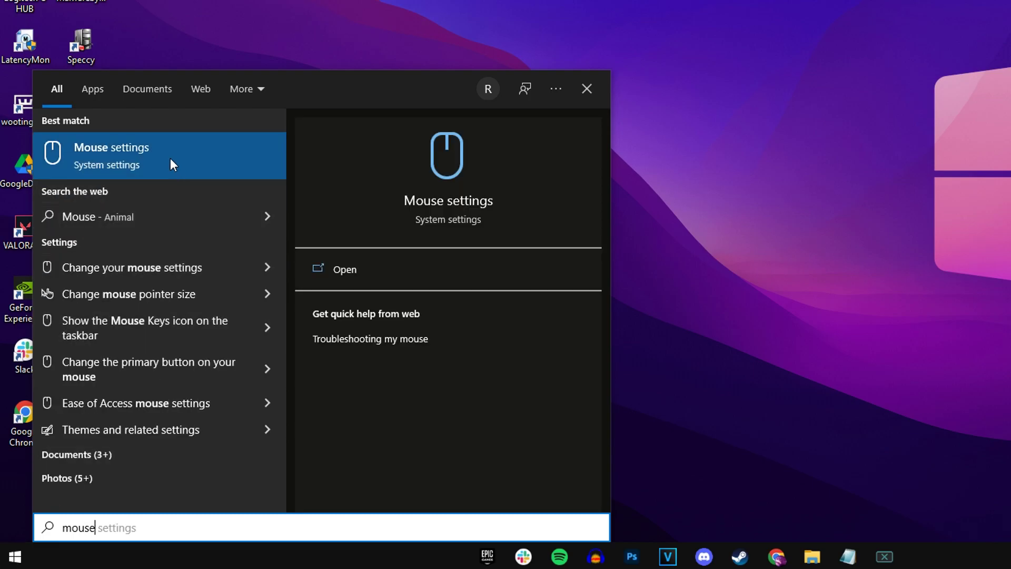
click(169, 163)
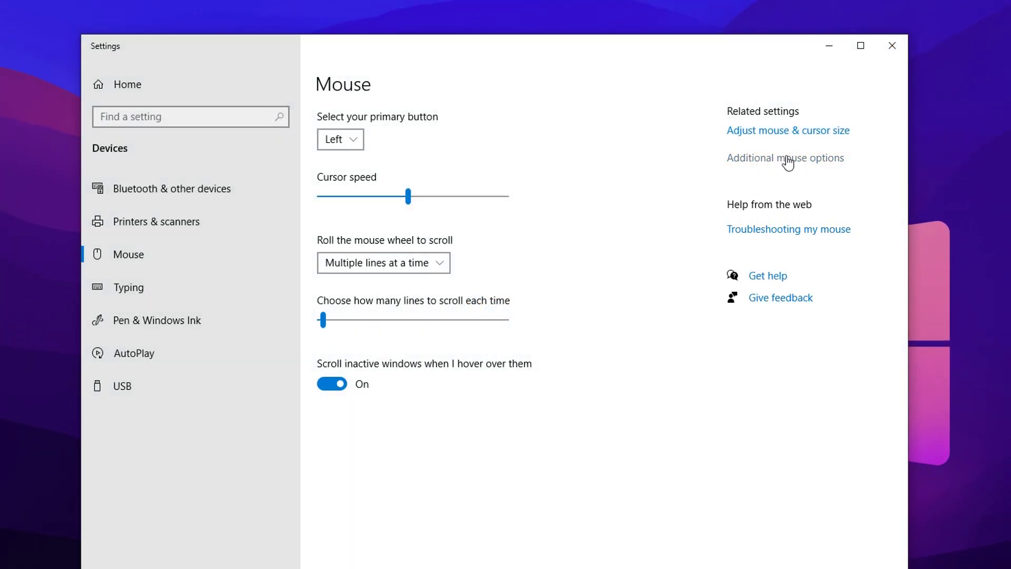
click(799, 161)
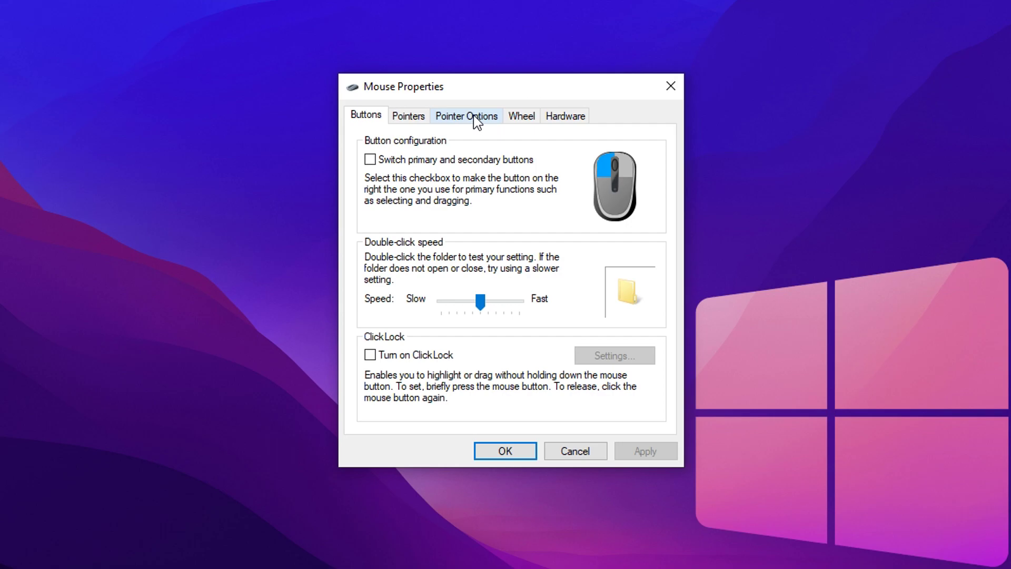
click(473, 117)
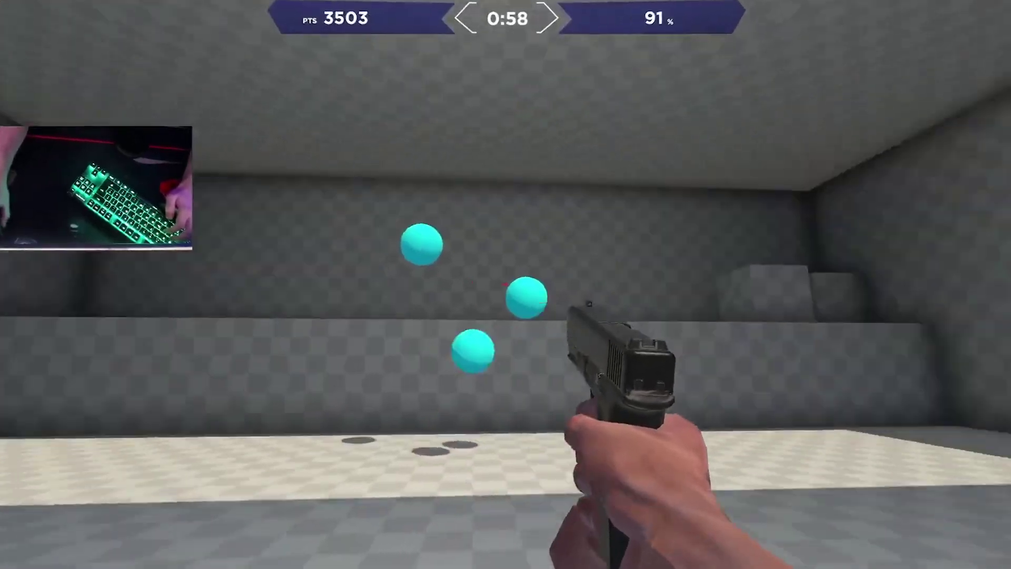
click(505, 285)
click(505, 284)
click(505, 284)
click(506, 284)
click(505, 285)
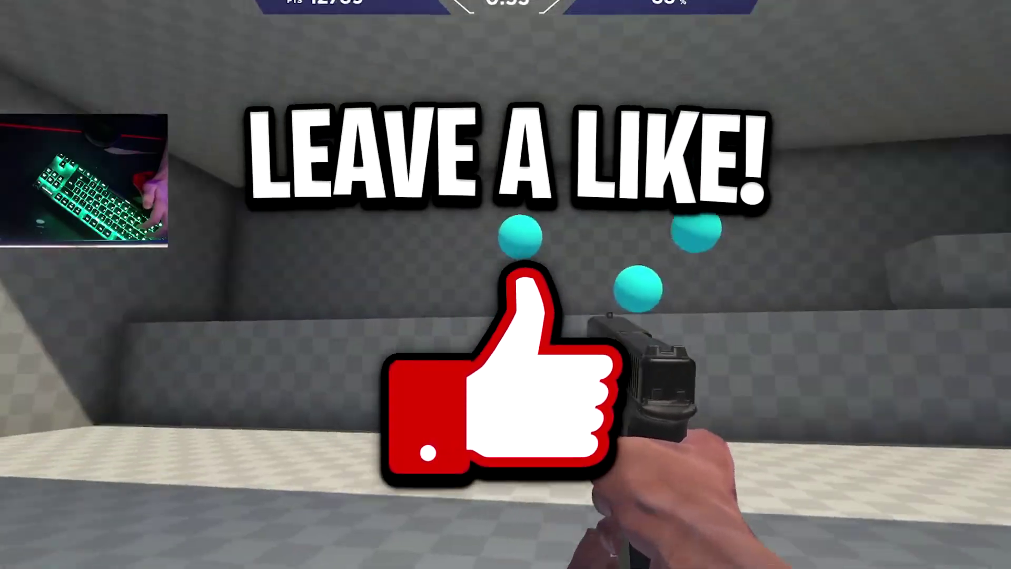
click(505, 284)
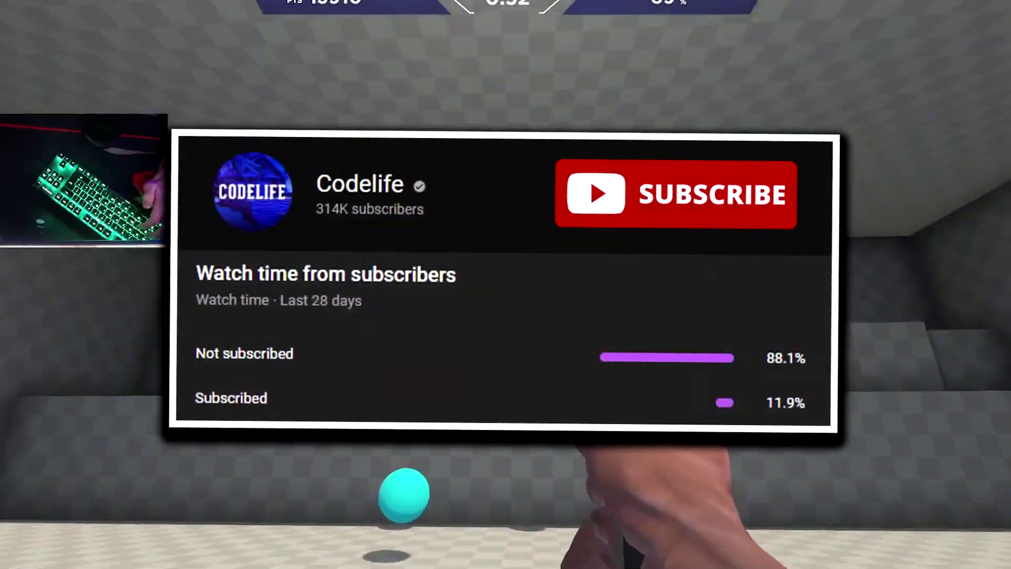